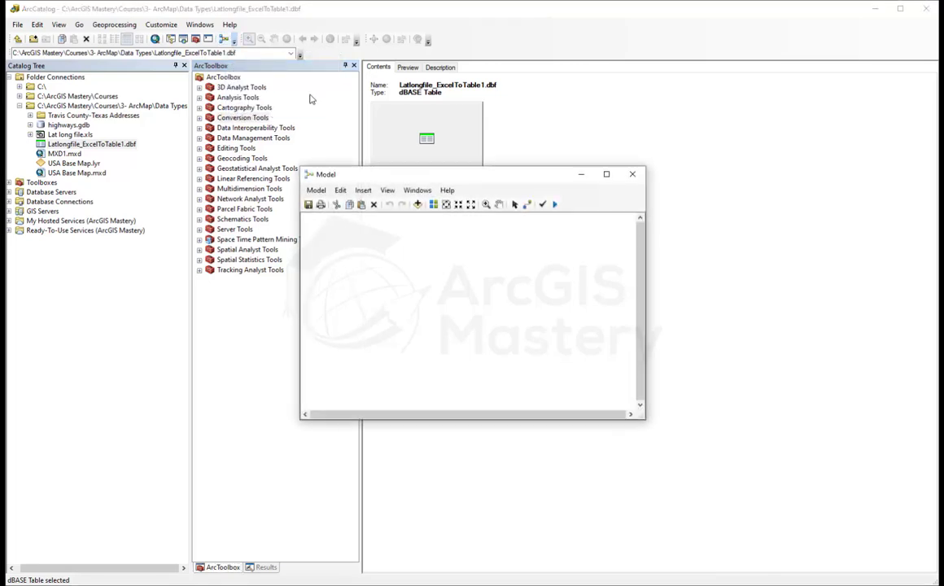
Step: Move the empty model window up and right, then enlarge it beside the ArcToolbox panel
left_click_drag(453, 177, 571, 160)
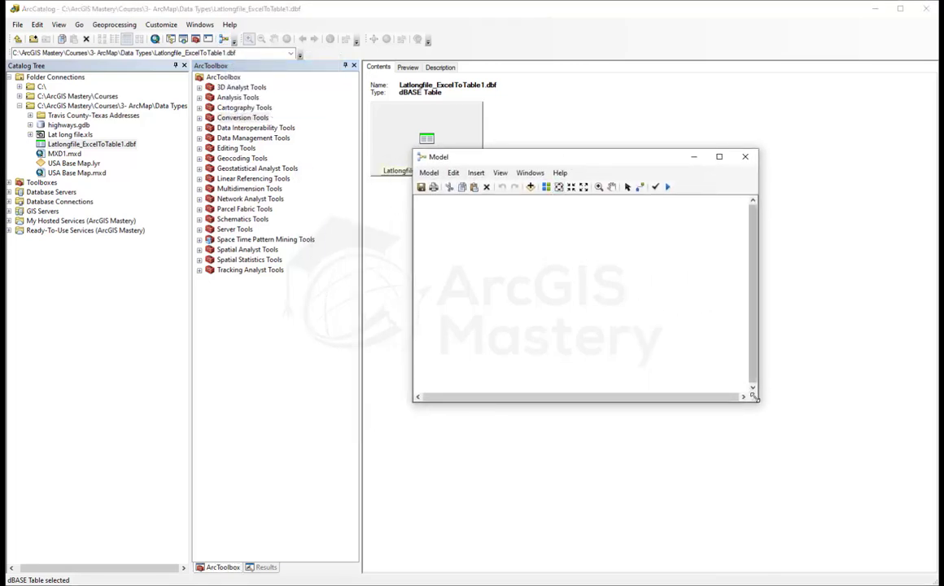
left_click_drag(759, 401, 895, 469)
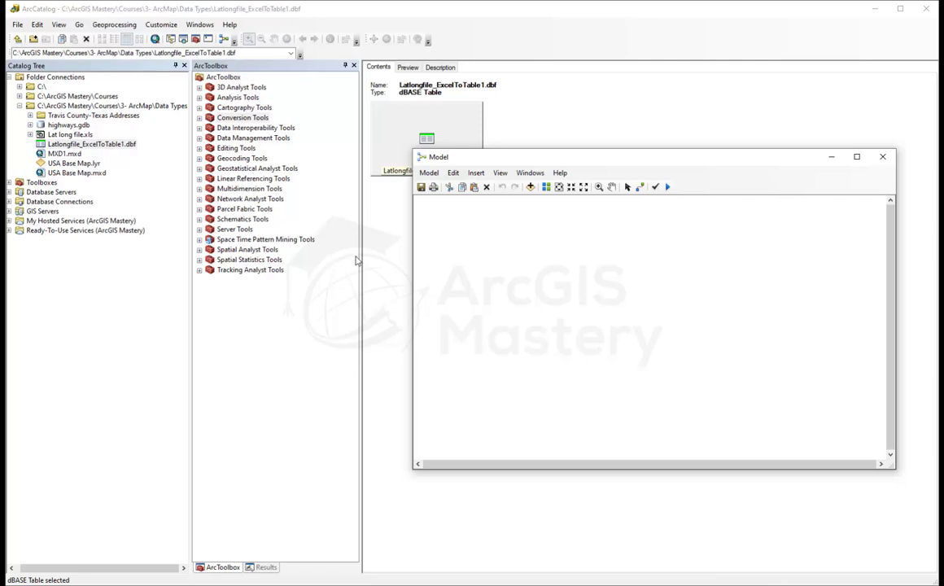
Step: Delete the old Latlongfile_ExcelToTable1.dbf table
right_click(86, 144)
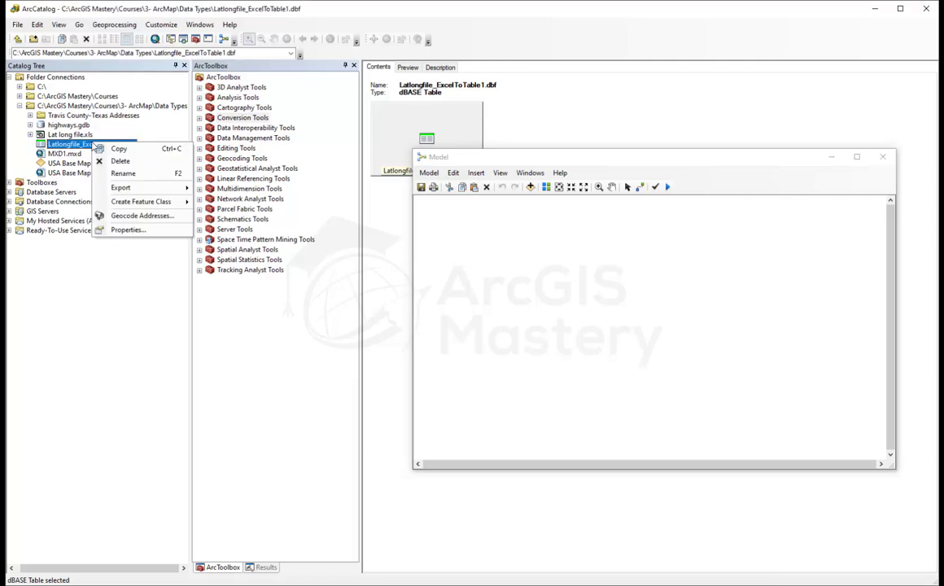
left_click(114, 160)
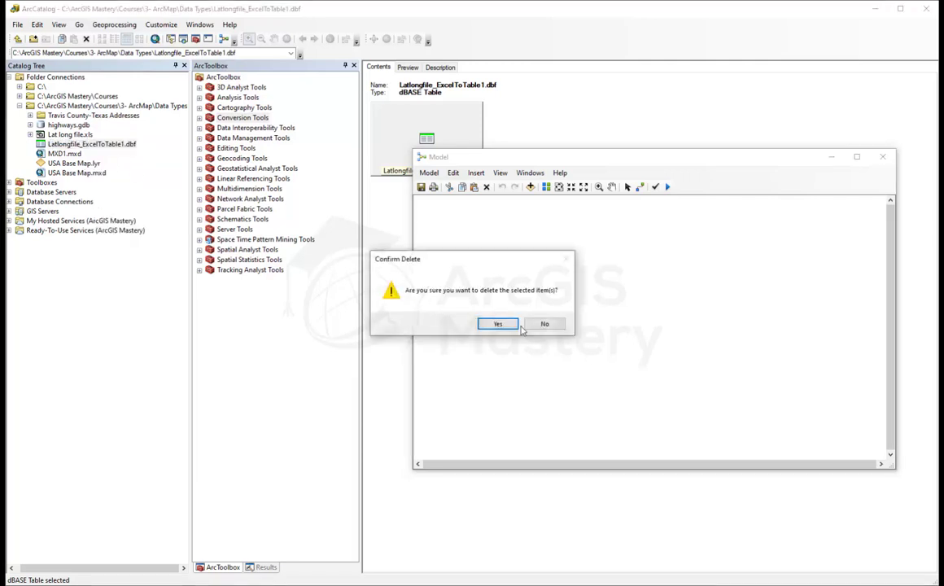
left_click(498, 324)
Step: Add the Excel To Table tool from Conversion Tools > Excel to the model
left_click(199, 118)
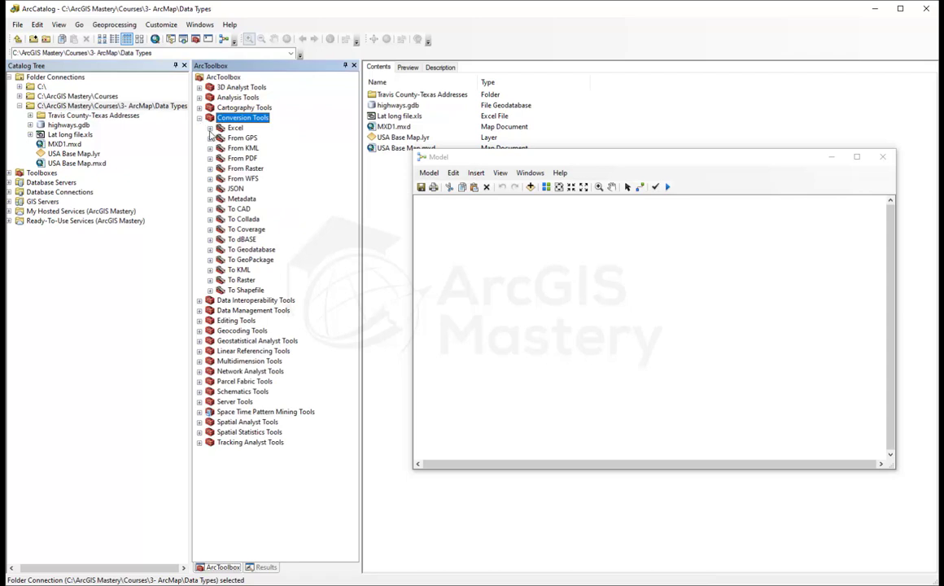
left_click(210, 128)
left_click_drag(257, 139, 511, 305)
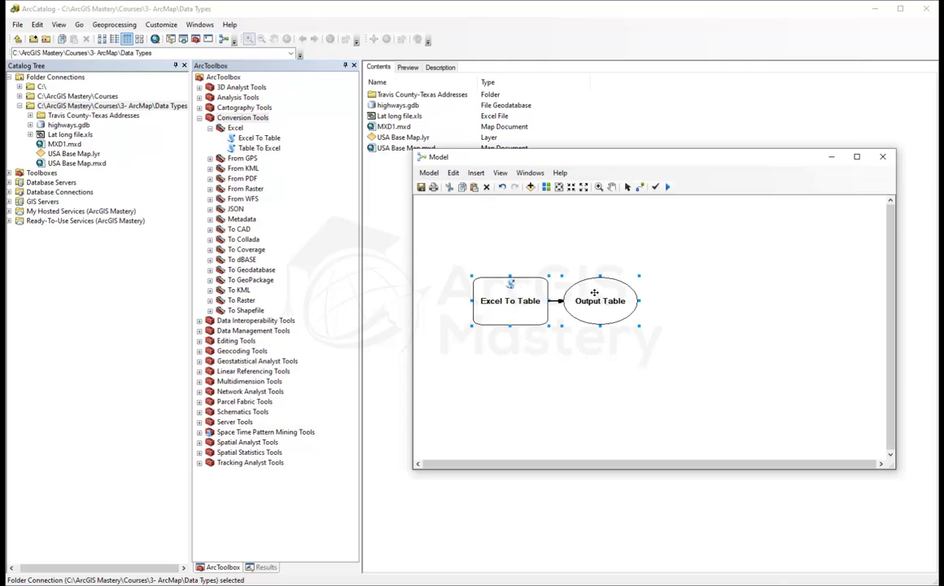
Step: Set Excel To Table to read Lat long file.xls, keeping output Latlongfile_ExcelToTable1.dbf and sheet Data Results
double_click(512, 284)
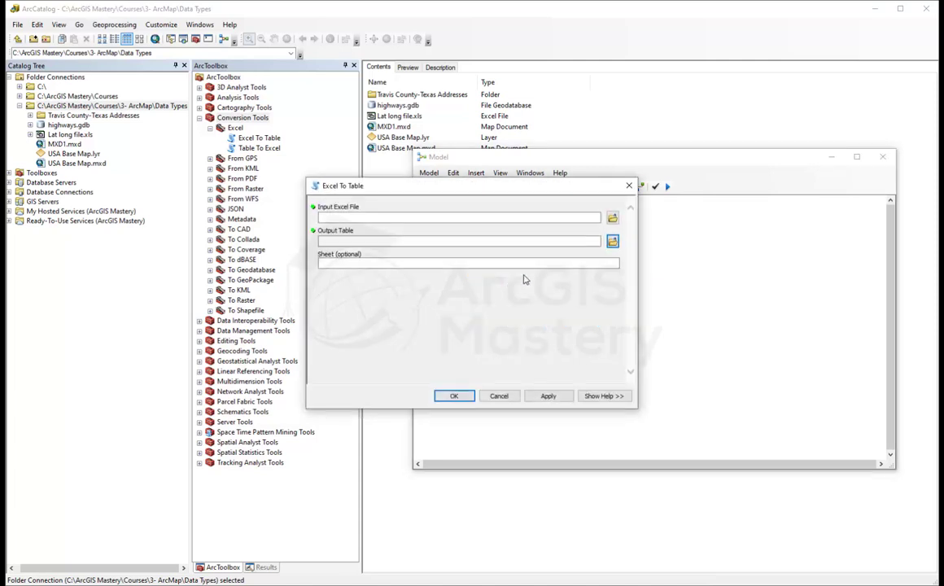
left_click(612, 219)
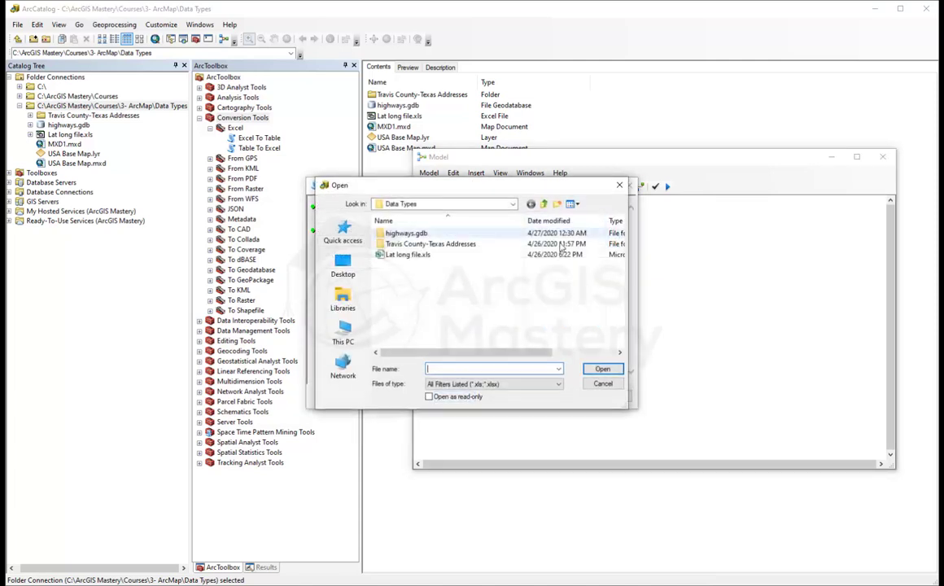
left_click(404, 256)
double_click(404, 255)
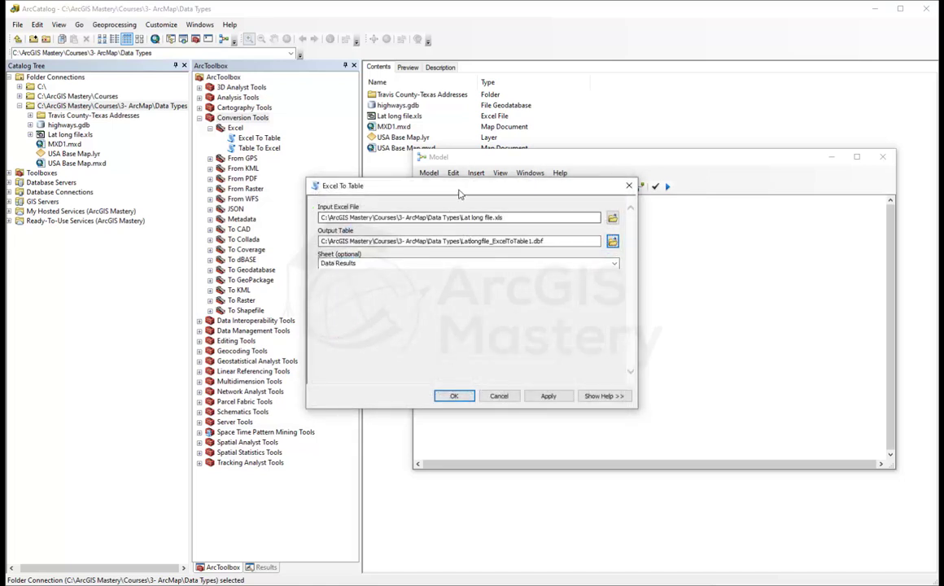
left_click_drag(464, 193, 478, 193)
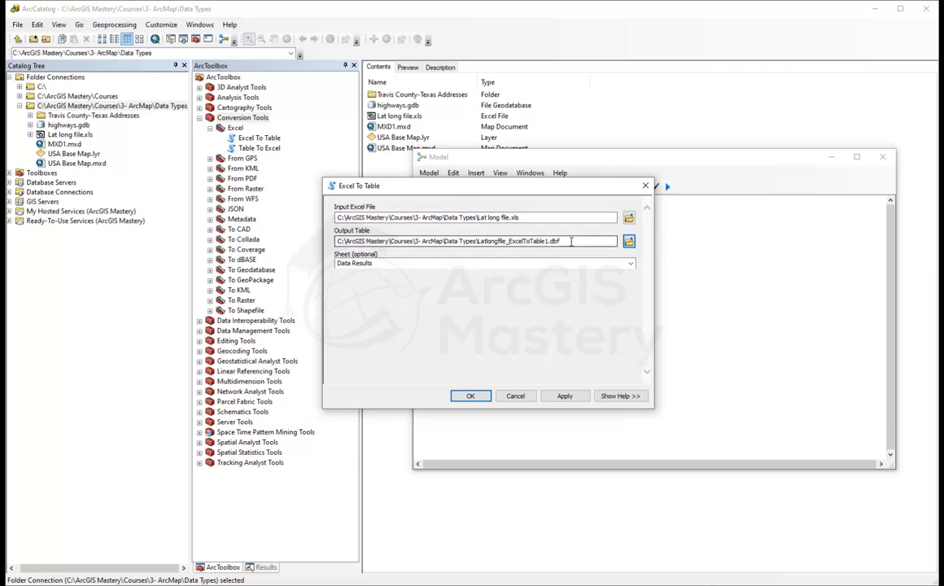
left_click_drag(571, 241, 478, 241)
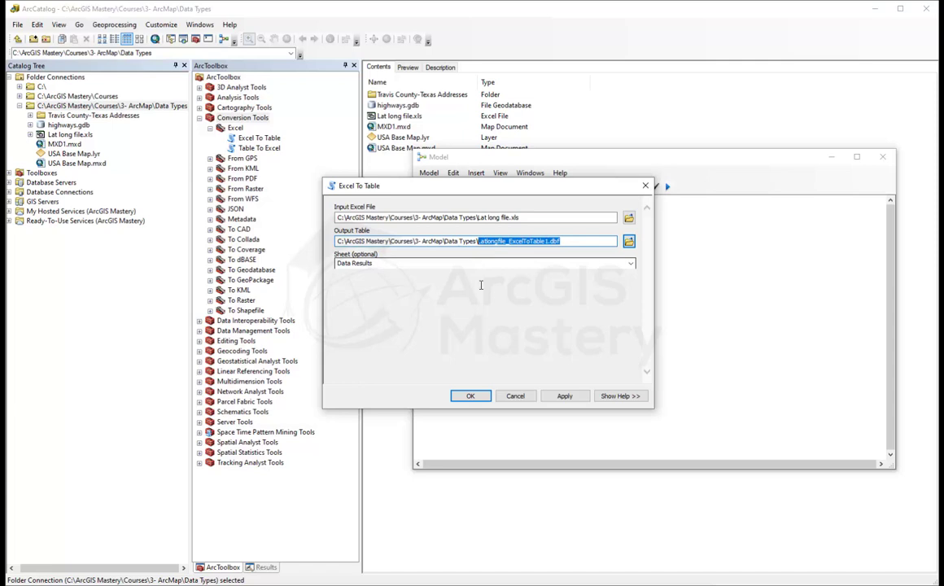
left_click(470, 395)
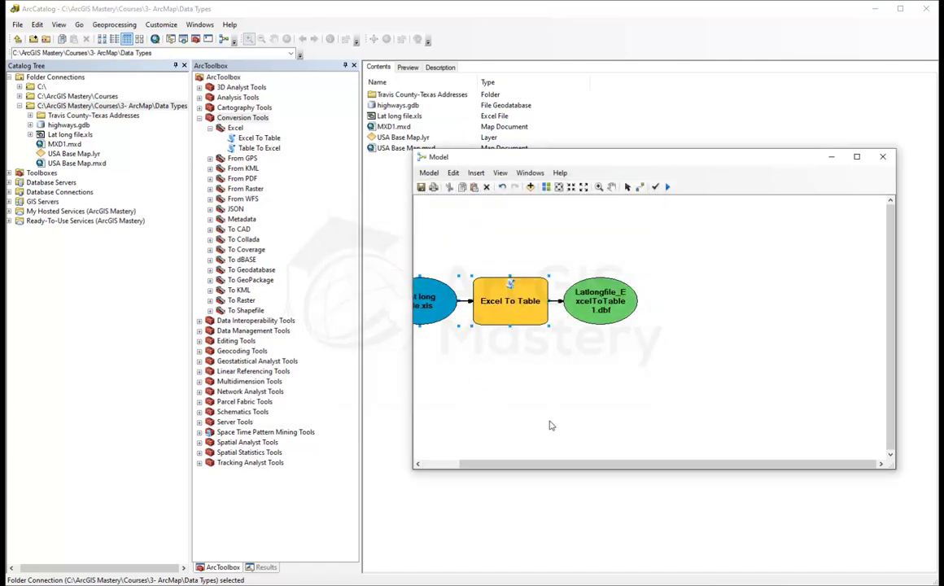
left_click_drag(558, 464, 517, 464)
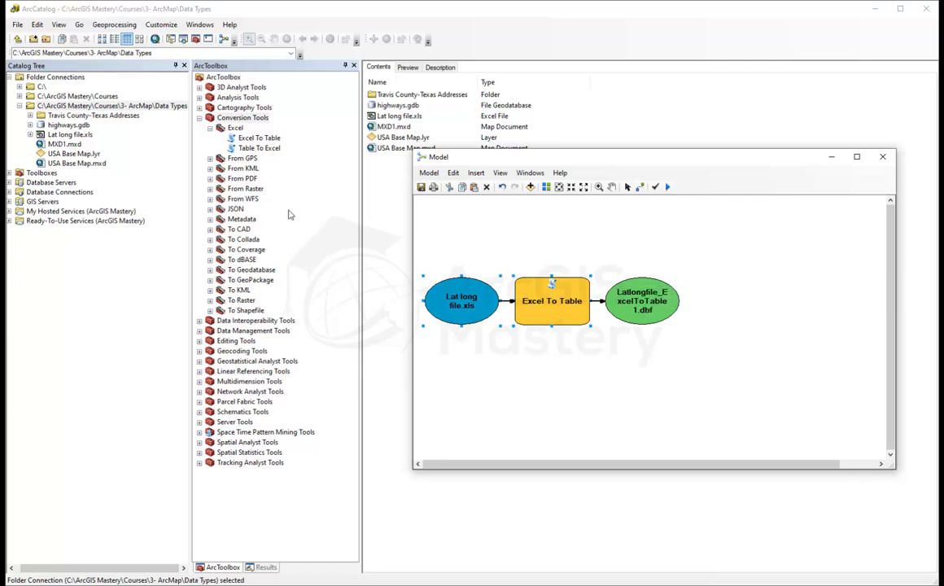
Step: Add Table To Geodatabase (multiple) from Conversion Tools > To Geodatabase to the model
left_click(191, 118)
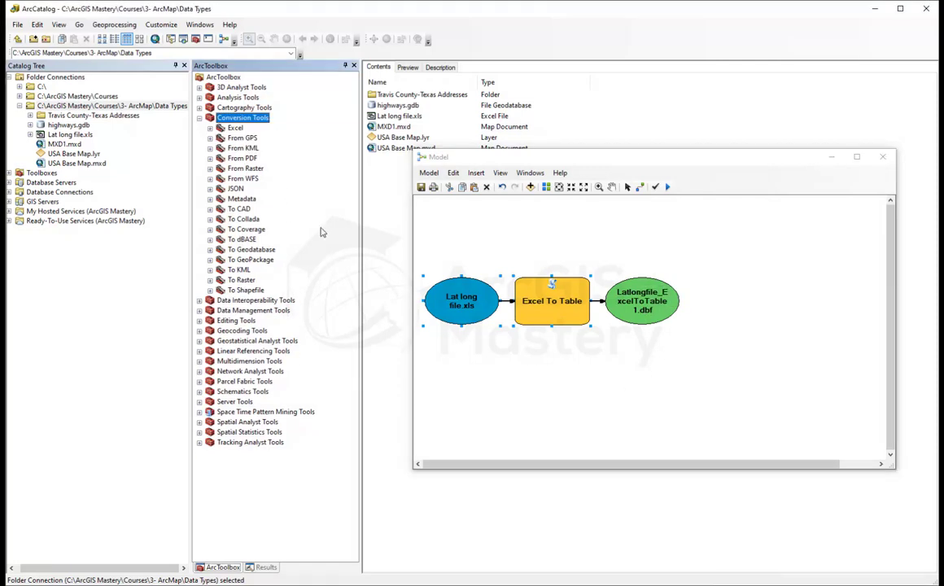
left_click(210, 249)
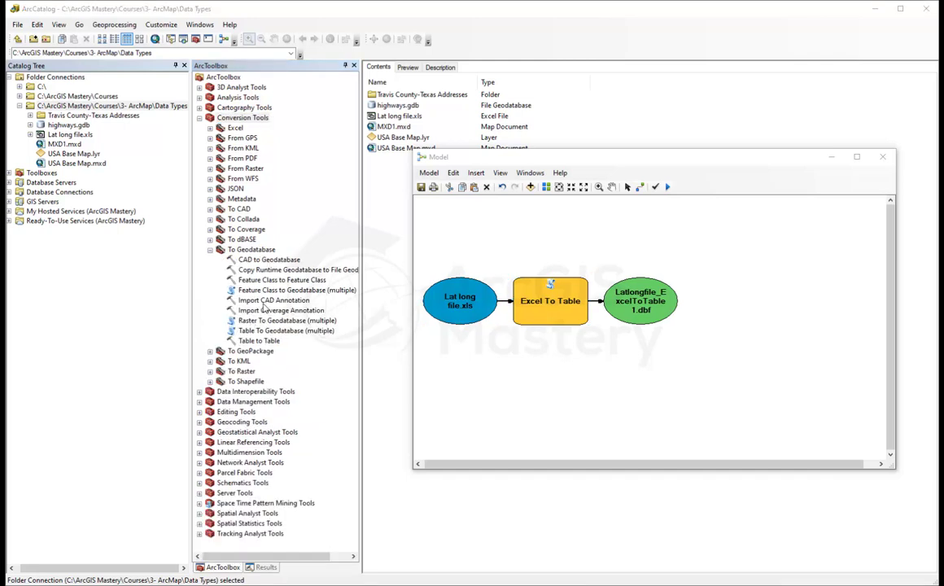
left_click_drag(269, 337, 727, 305)
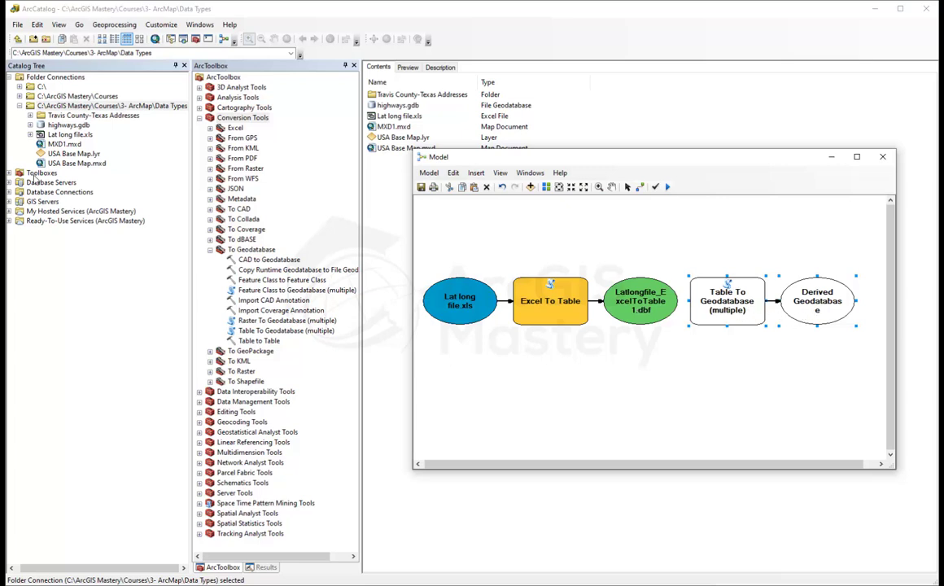
left_click(30, 124)
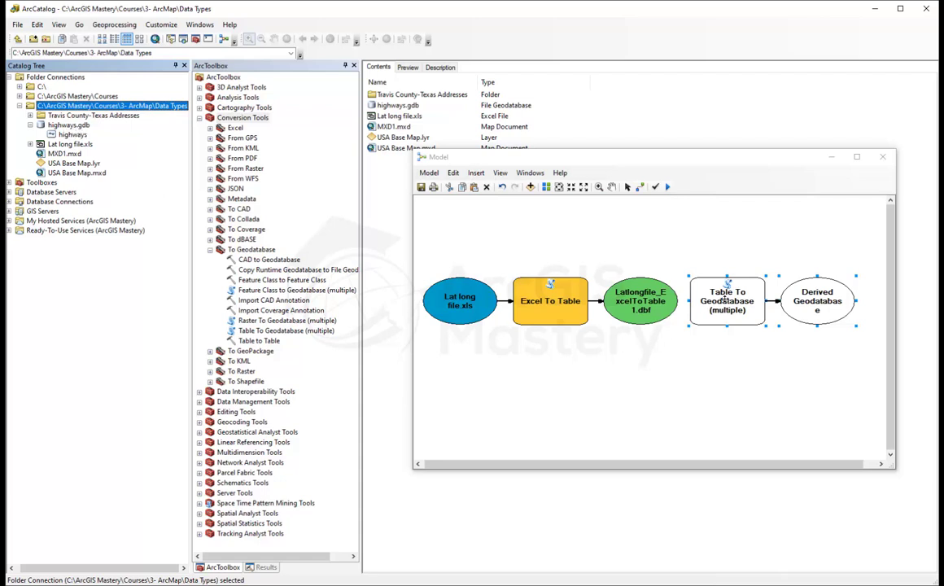
Step: Connect Latlongfile_ExcelToTable1.dbf to Table To Geodatabase (multiple) as its Input Table
left_click(640, 187)
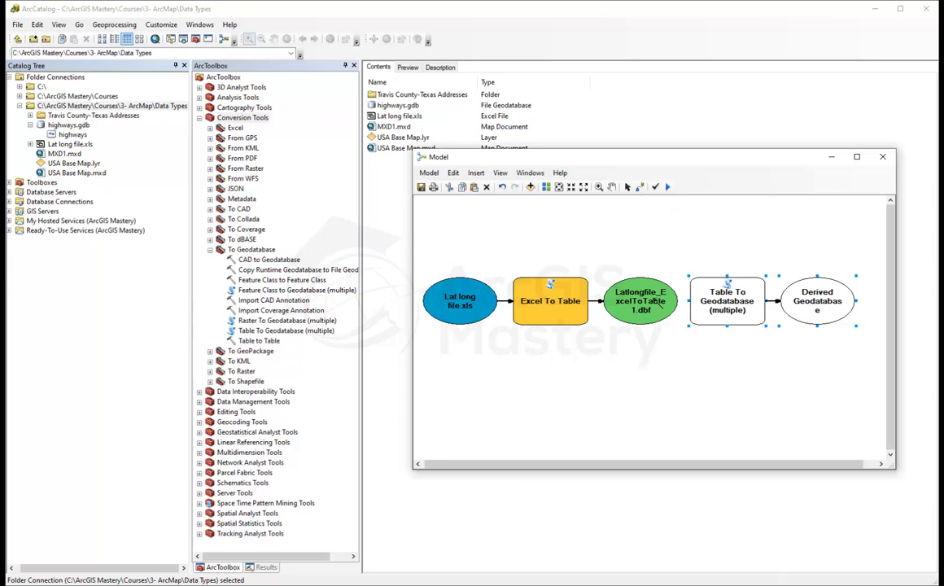
left_click(669, 300)
left_click(714, 303)
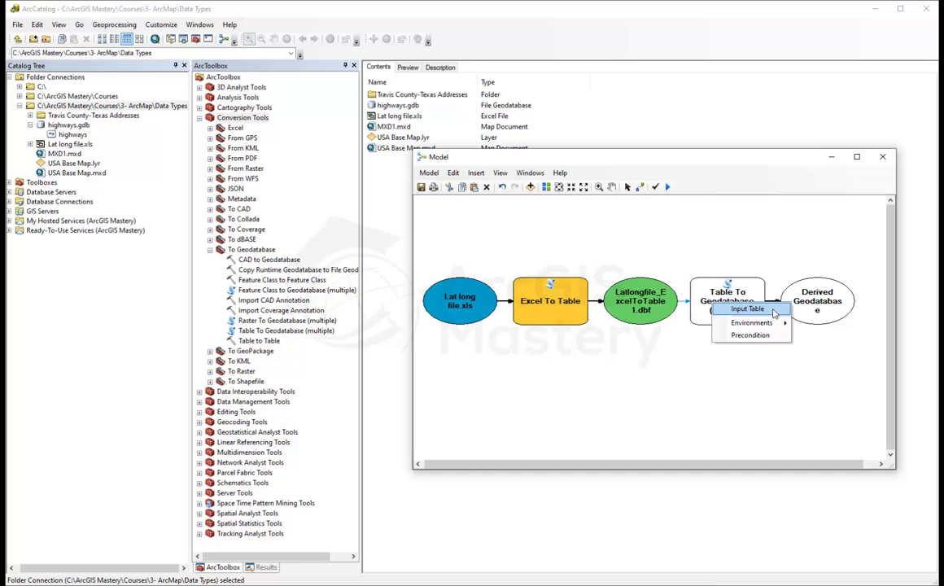
left_click(747, 310)
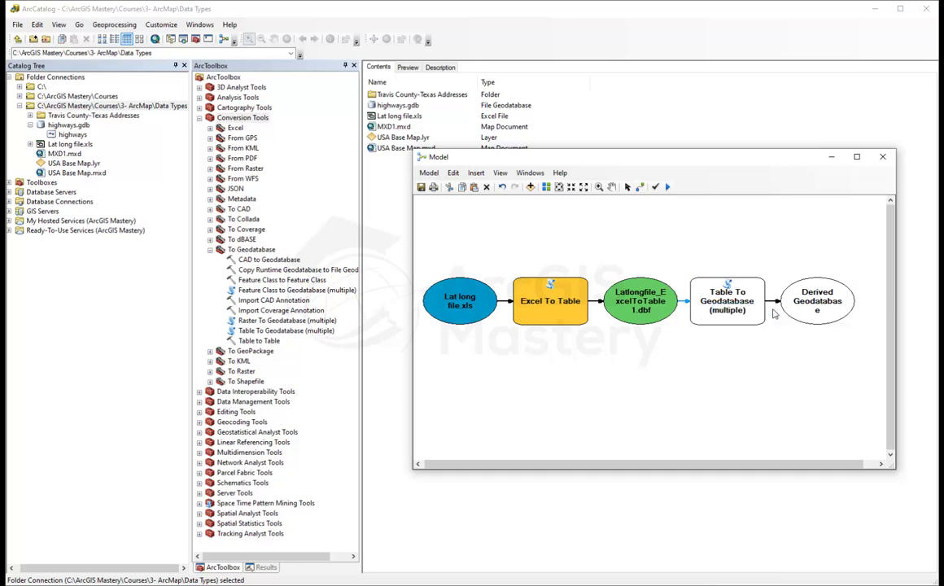
Step: Set highways.gdb as the Output Geodatabase of Table To Geodatabase (multiple)
double_click(728, 287)
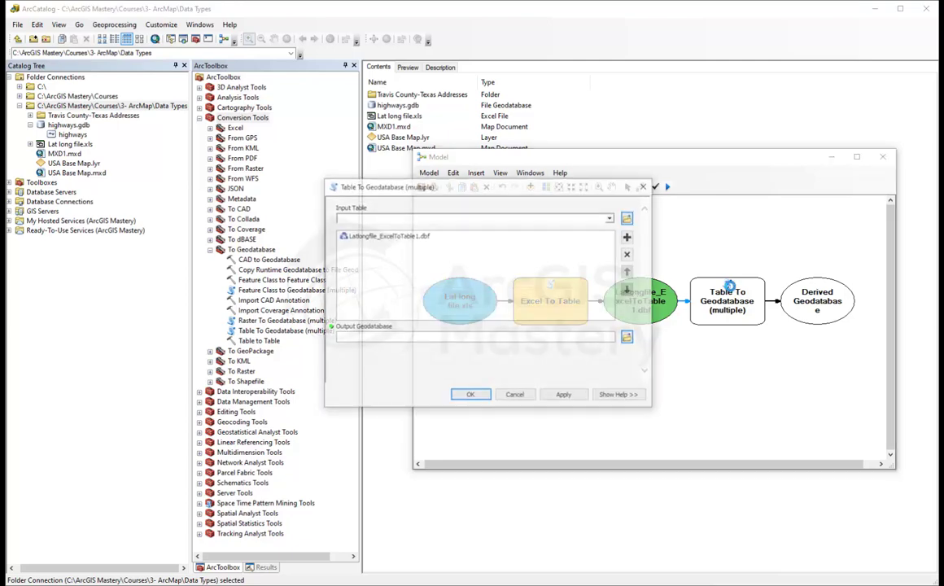
left_click(383, 236)
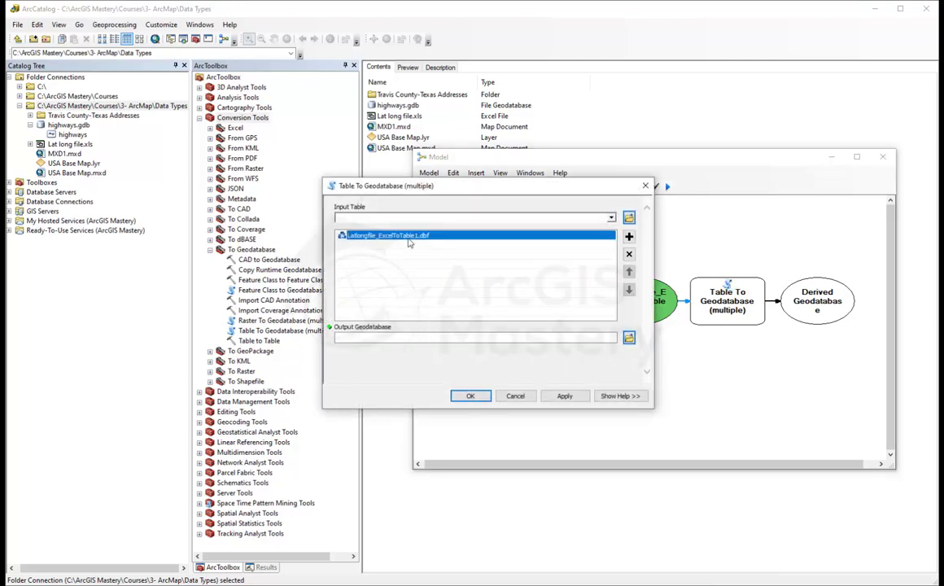
left_click(391, 329)
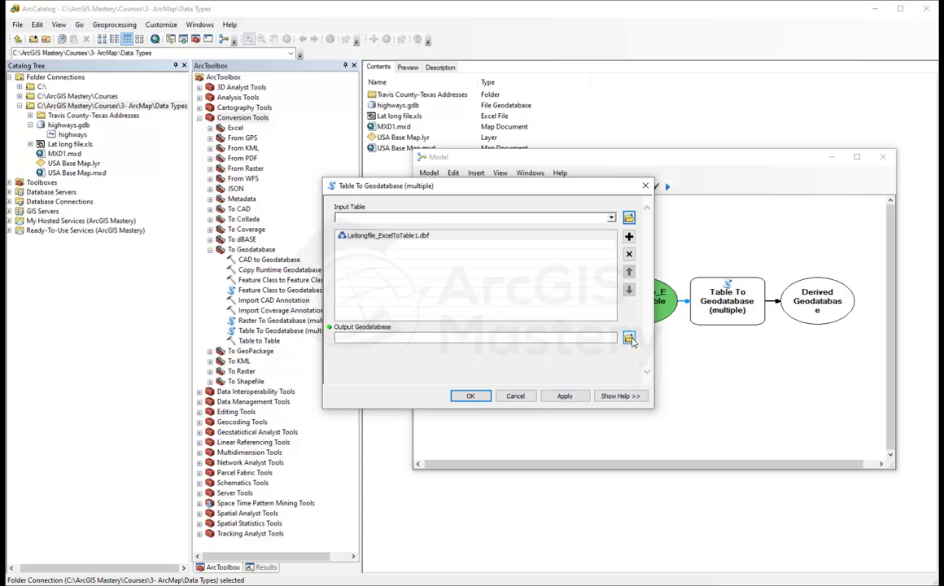
left_click(629, 338)
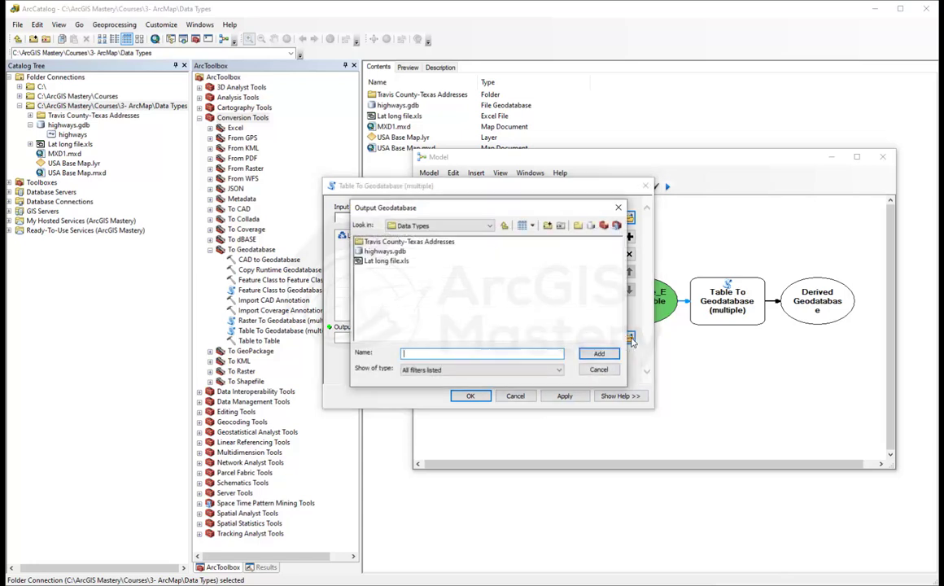
left_click(386, 251)
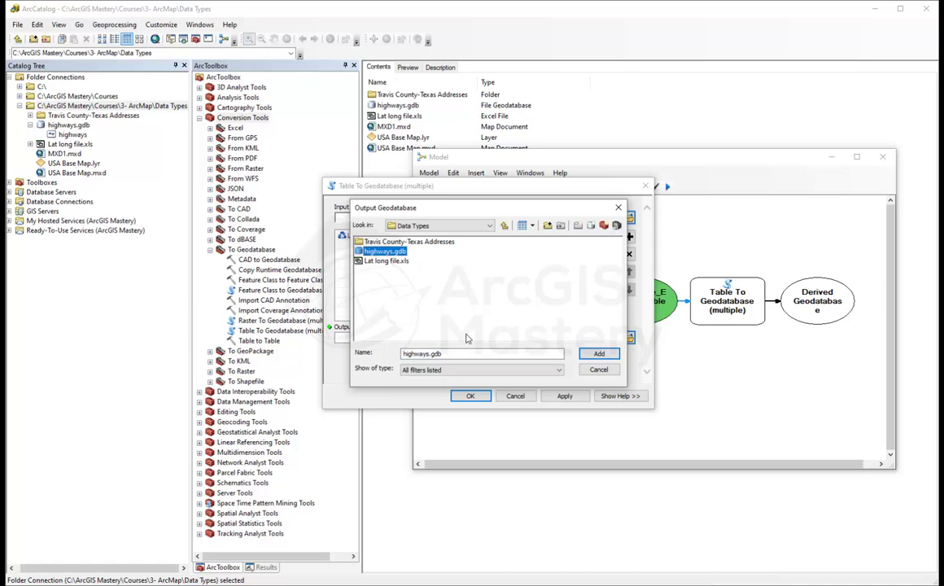
left_click(599, 354)
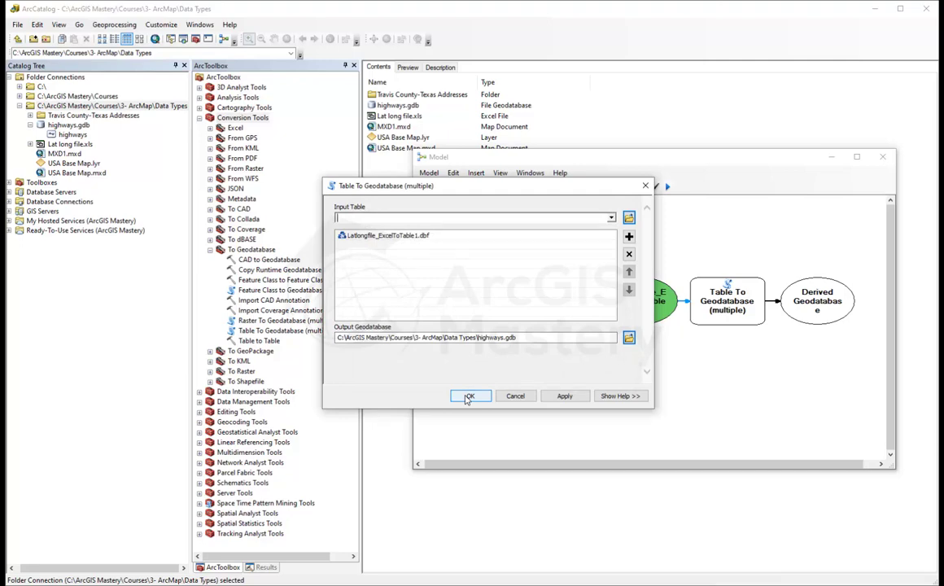
left_click(469, 396)
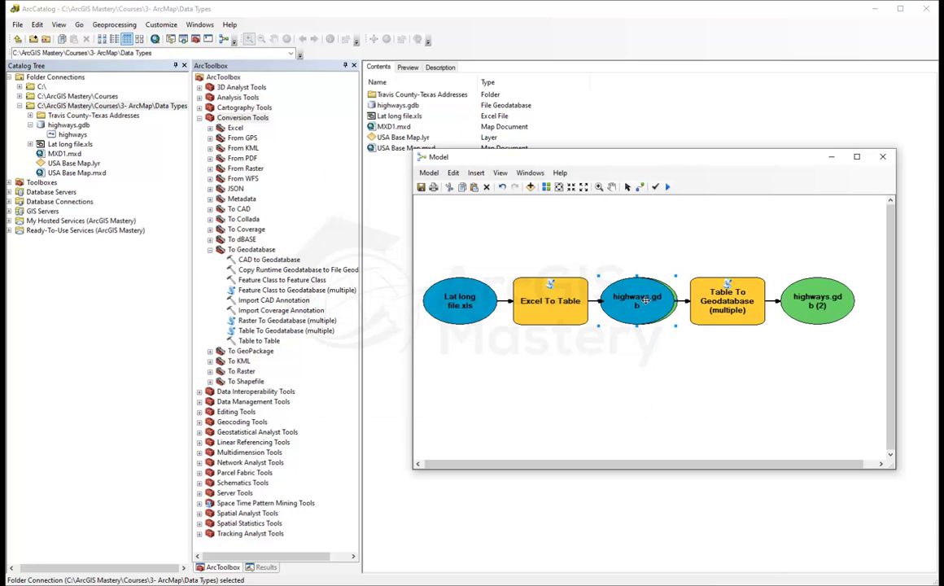
Step: Move the highways.gdb input node above the Table To Geodatabase tool
left_click_drag(645, 300, 674, 219)
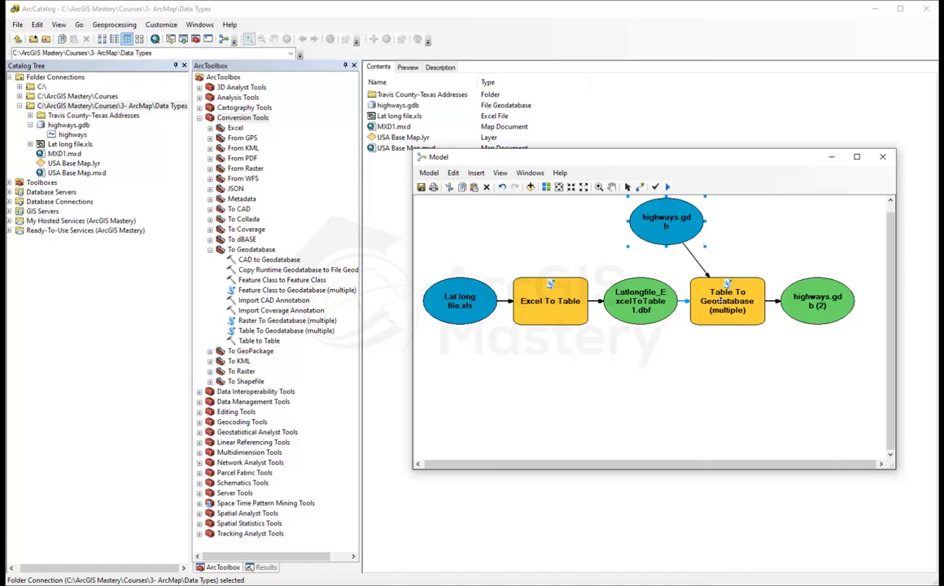
Step: Run the whole model and close the finished progress report
left_click(668, 188)
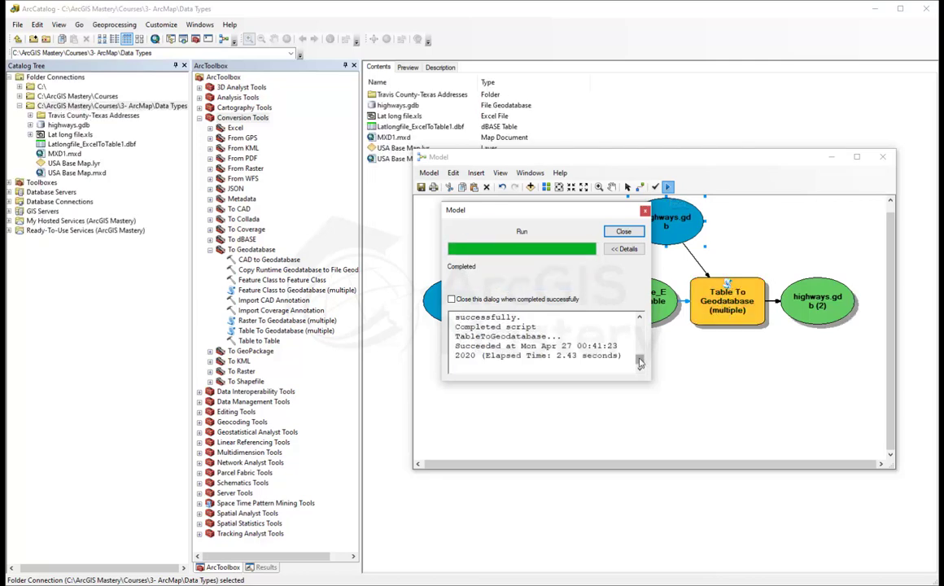
scroll(569, 346, "up", 2)
scroll(524, 358, "down", 3)
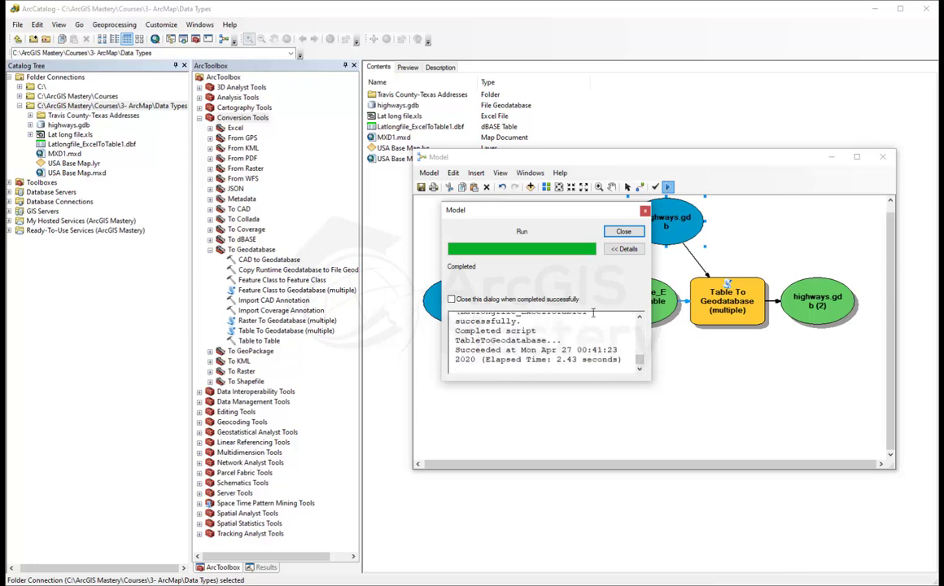
left_click(623, 231)
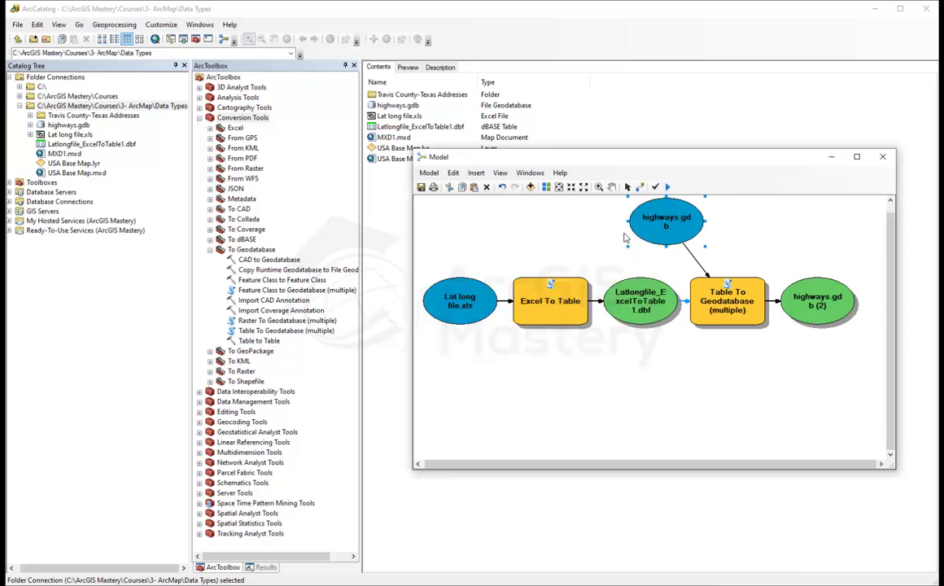
Step: Preview the new Latlongfile_ExcelToTable1 table in highways.gdb to check its latitude/longitude rows
left_click(31, 126)
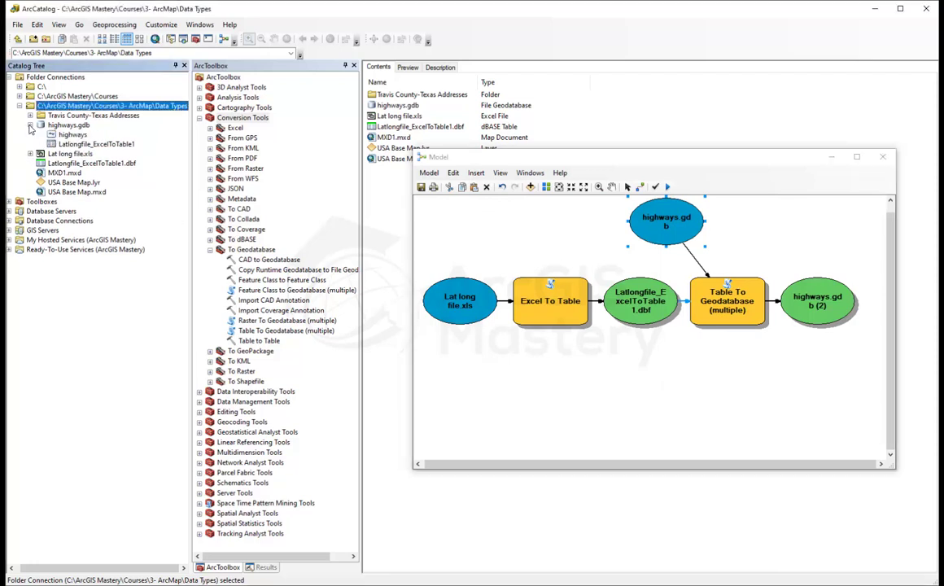
left_click(89, 144)
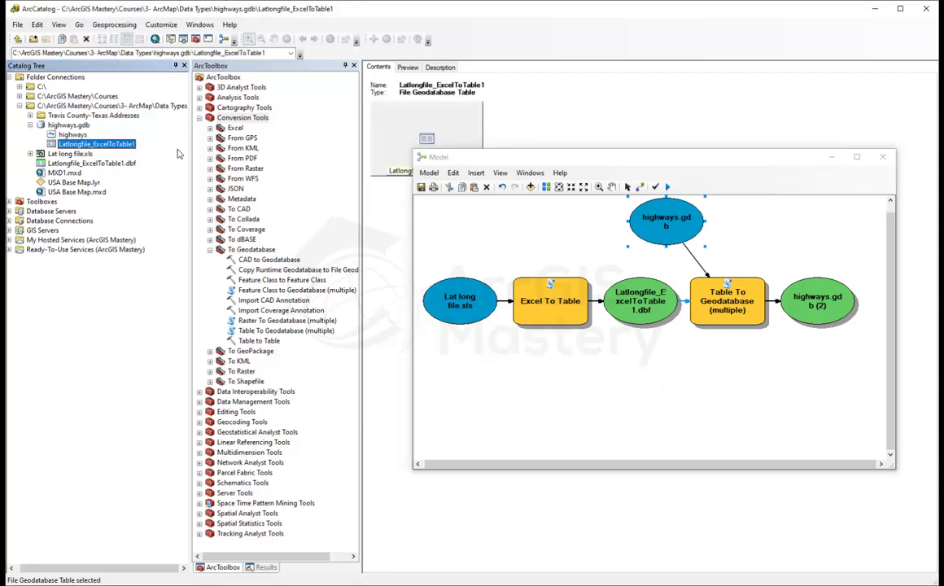
left_click_drag(580, 157, 204, 259)
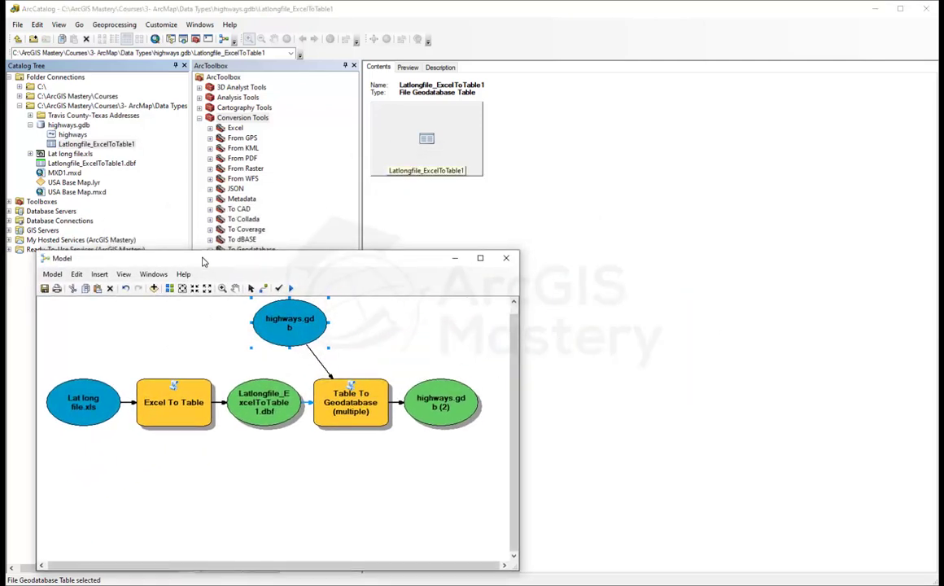
left_click(408, 67)
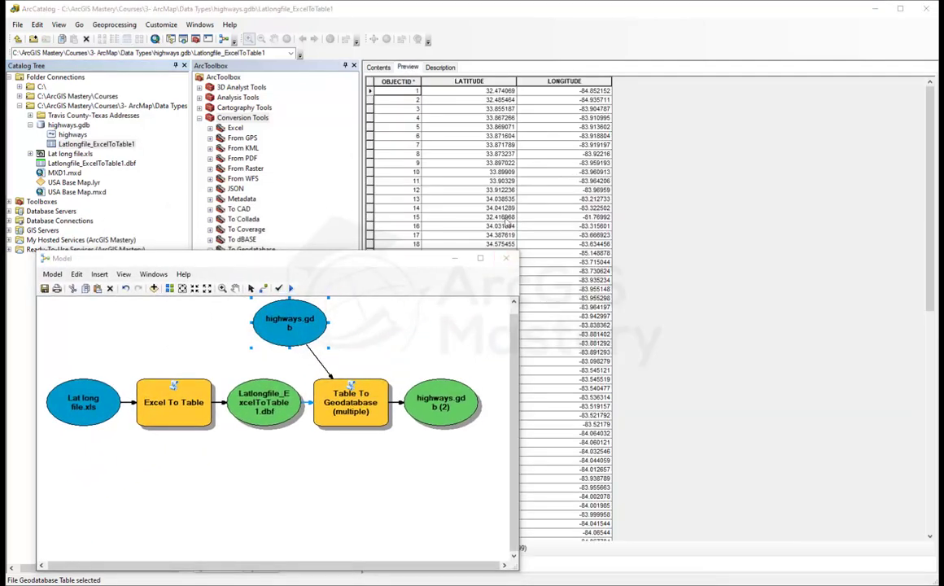
left_click_drag(403, 259, 745, 140)
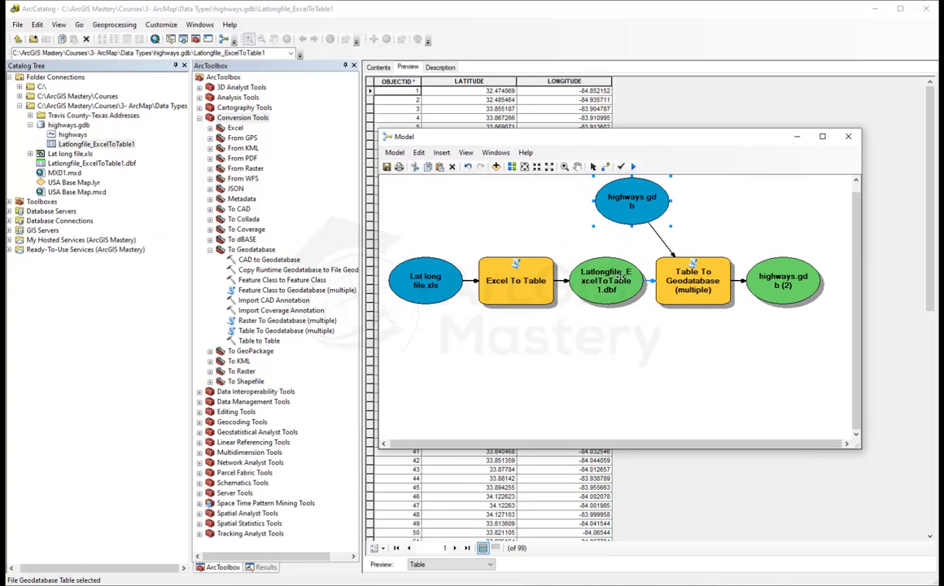
left_click(396, 153)
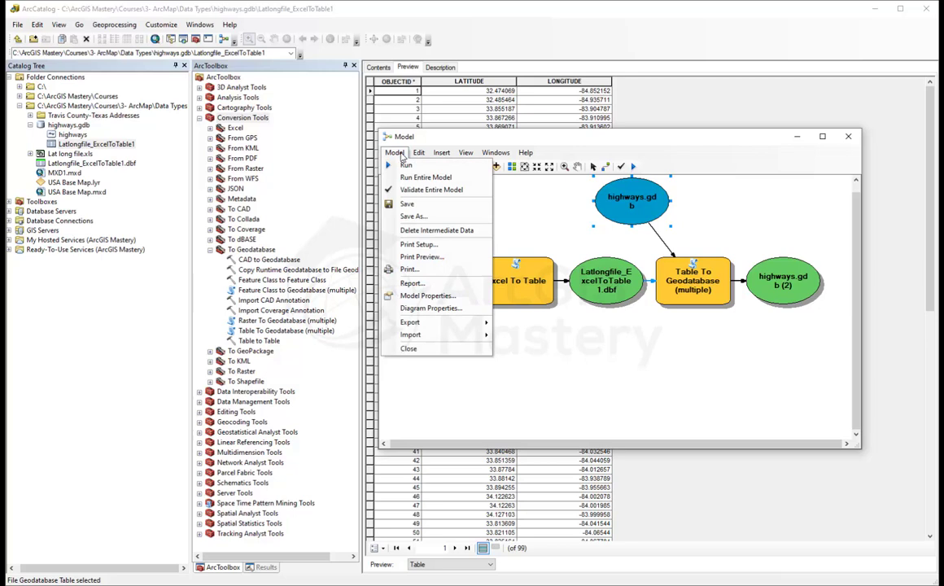
Step: Close the Model menu without choosing a command
left_click(595, 146)
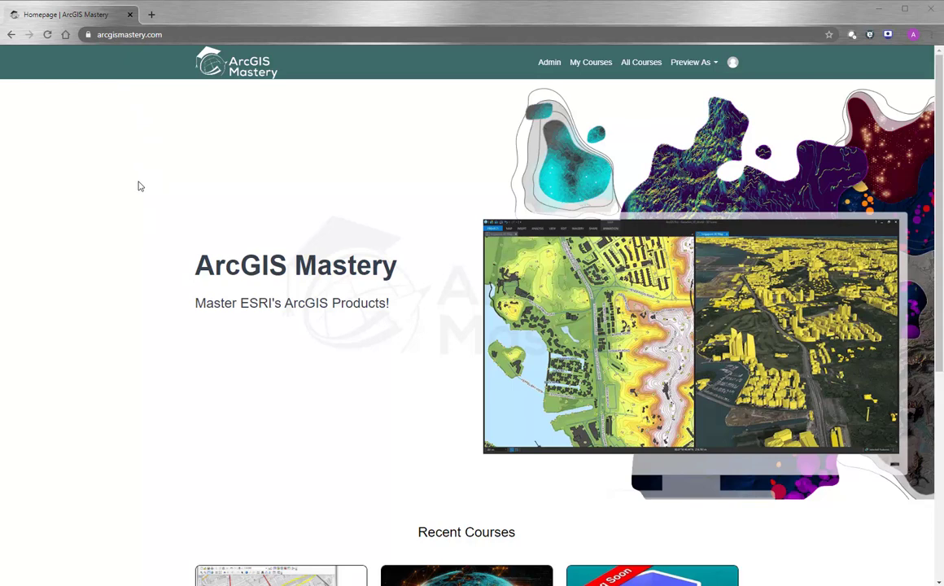
Step: Open View All Courses, view the ArcGIS Monthly Stay Up to Date course, then return to the catalog
scroll(138, 191, "down", 4)
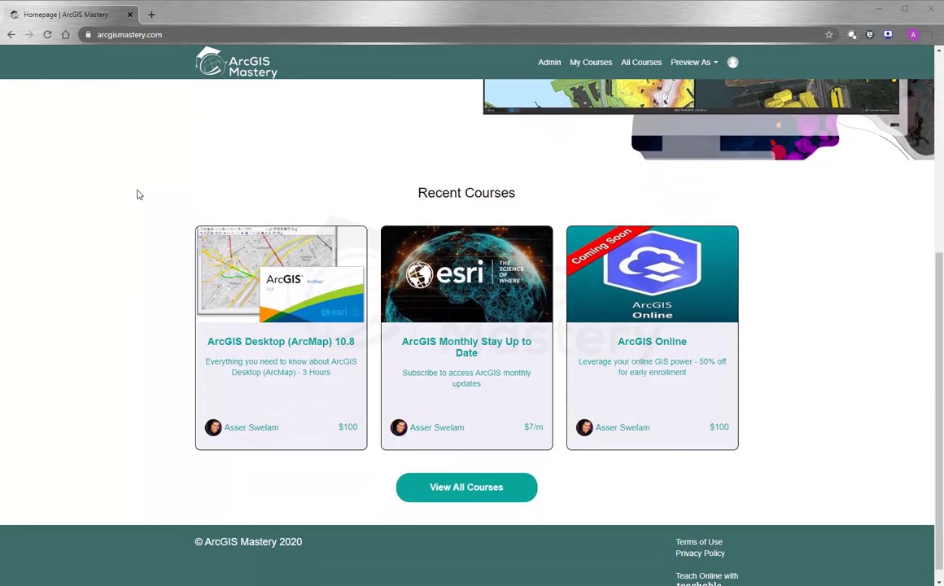
left_click(446, 491)
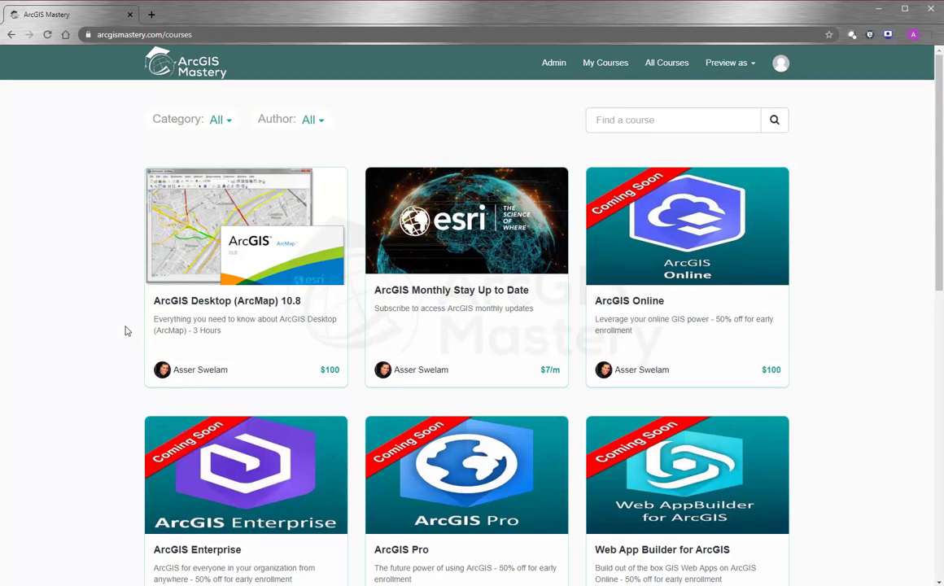
scroll(126, 332, "down", 2)
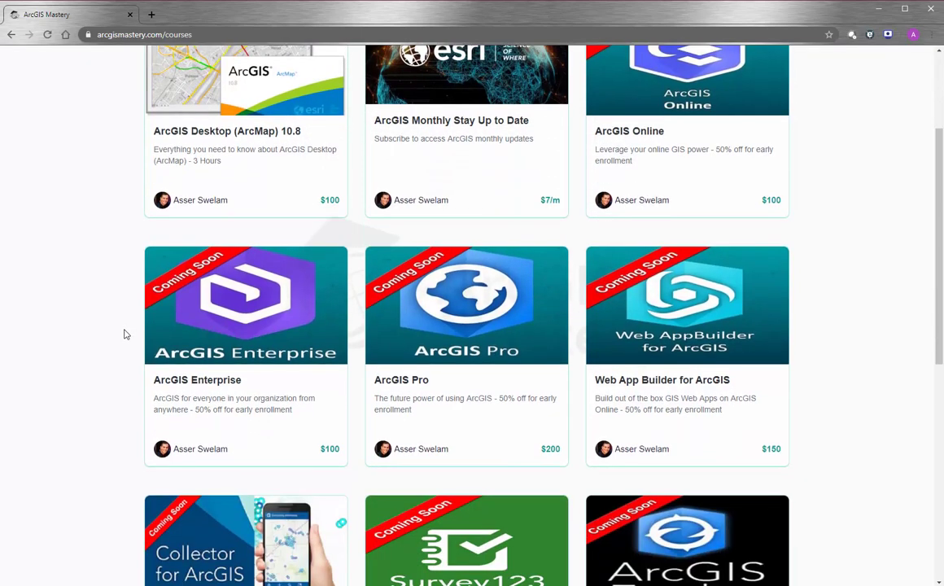
scroll(125, 334, "up", 2)
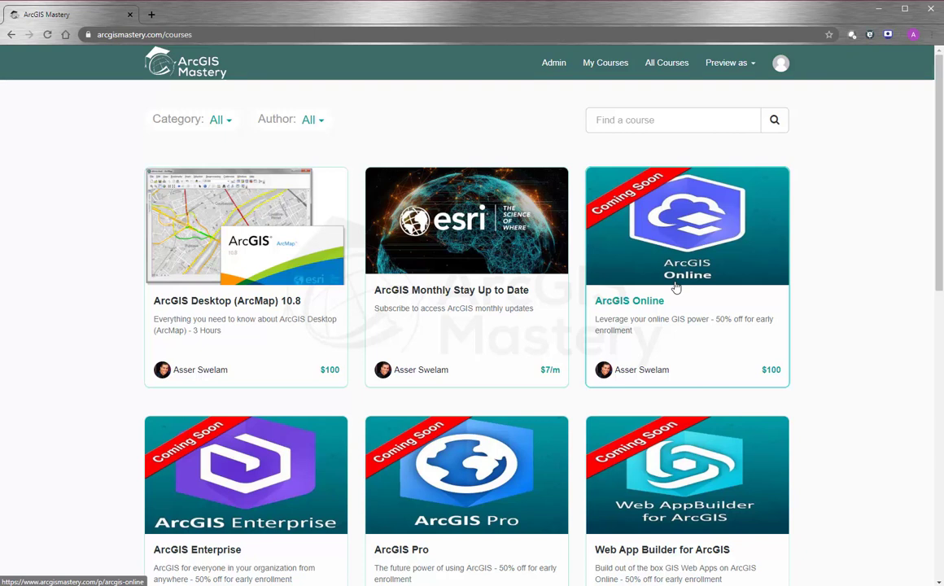
left_click(493, 250)
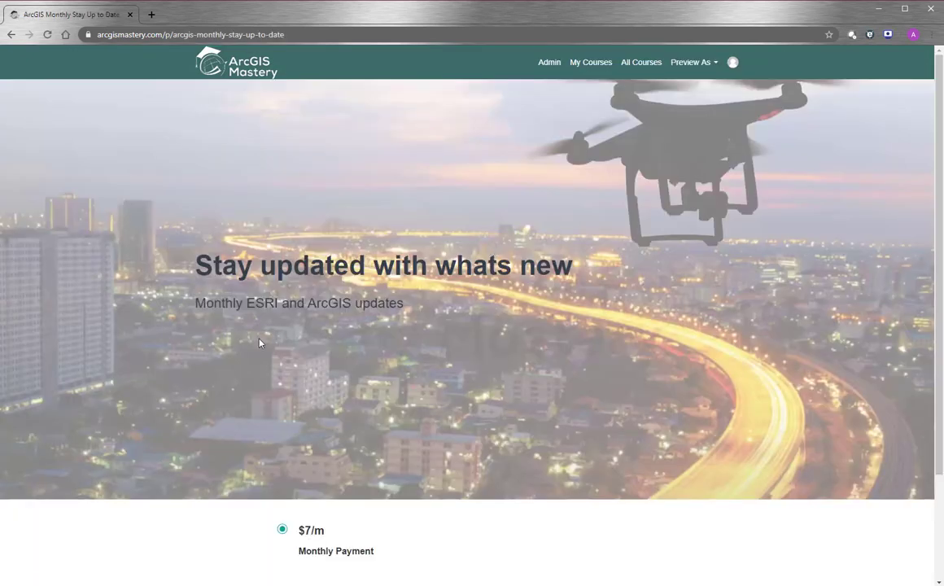
left_click(11, 34)
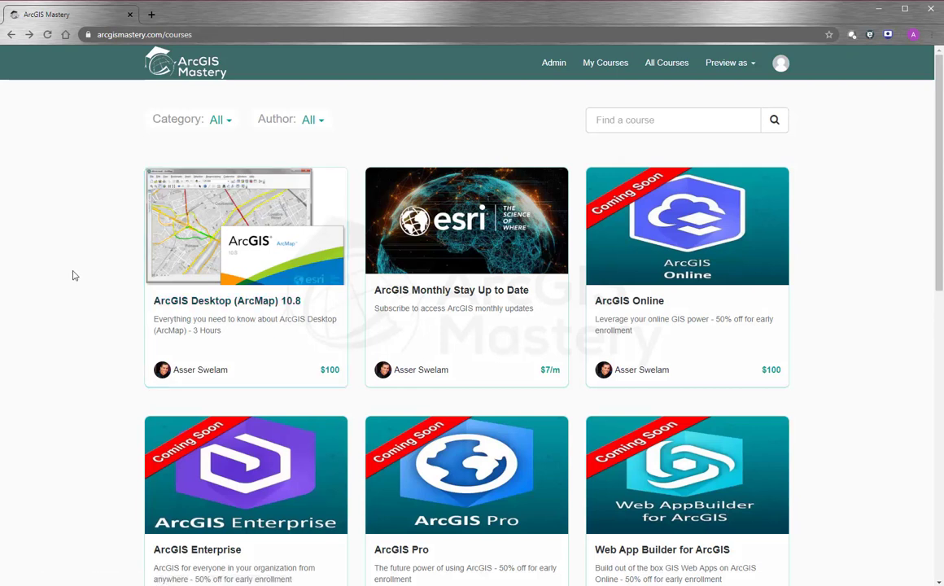